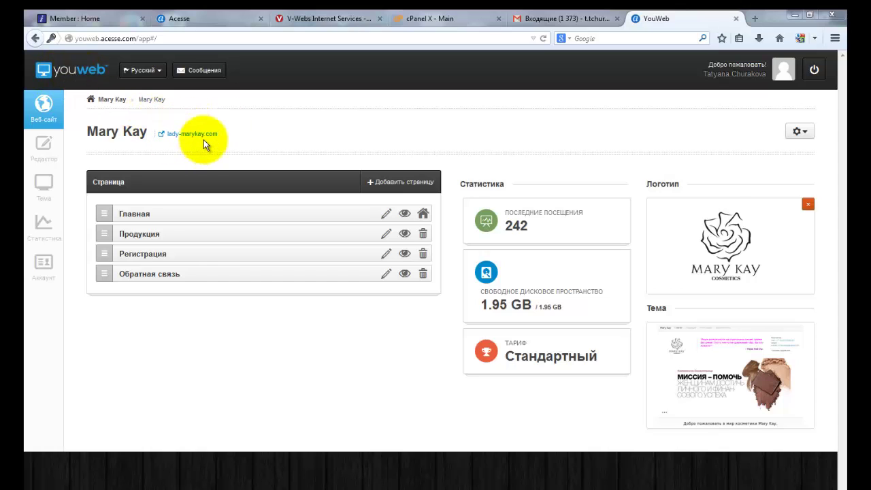
click(322, 22)
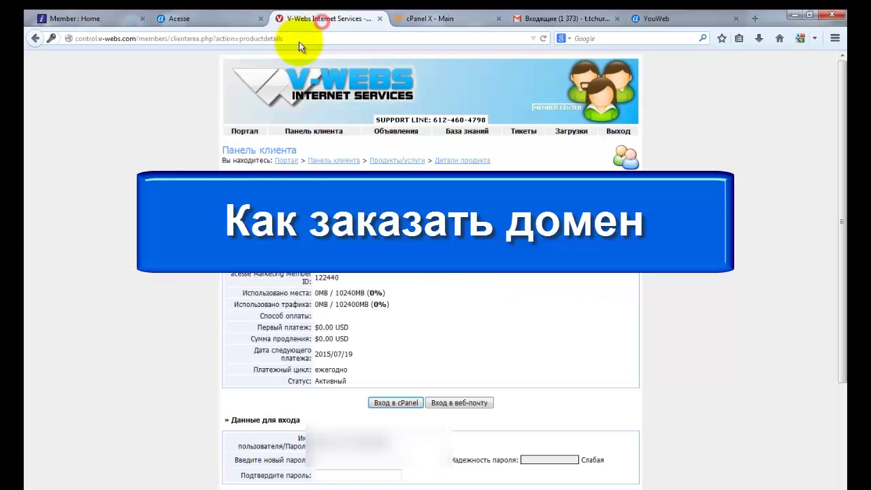
click(669, 21)
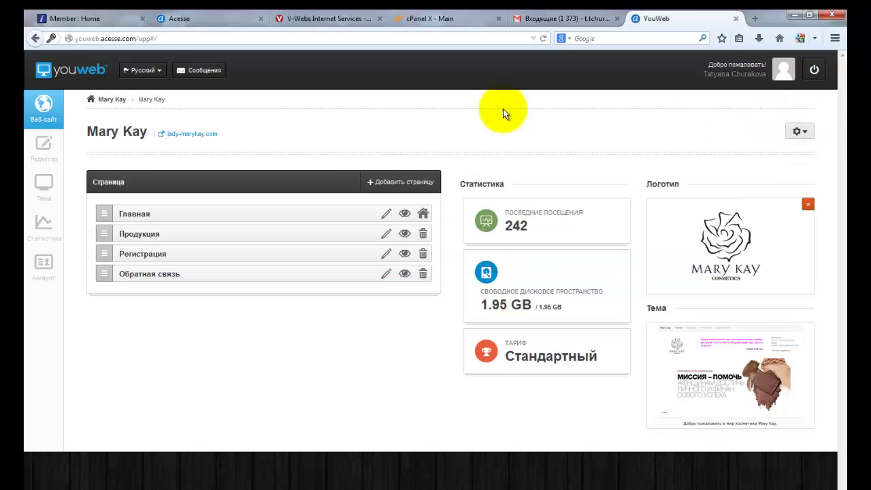
click(808, 132)
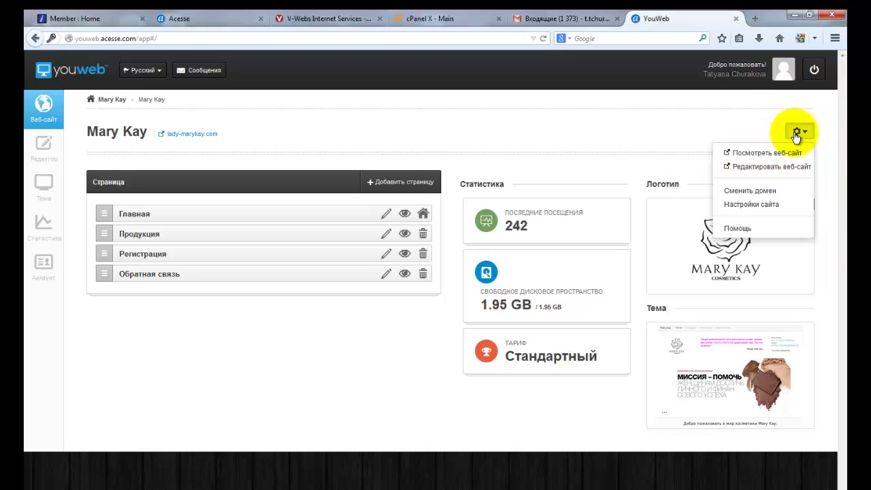
click(772, 193)
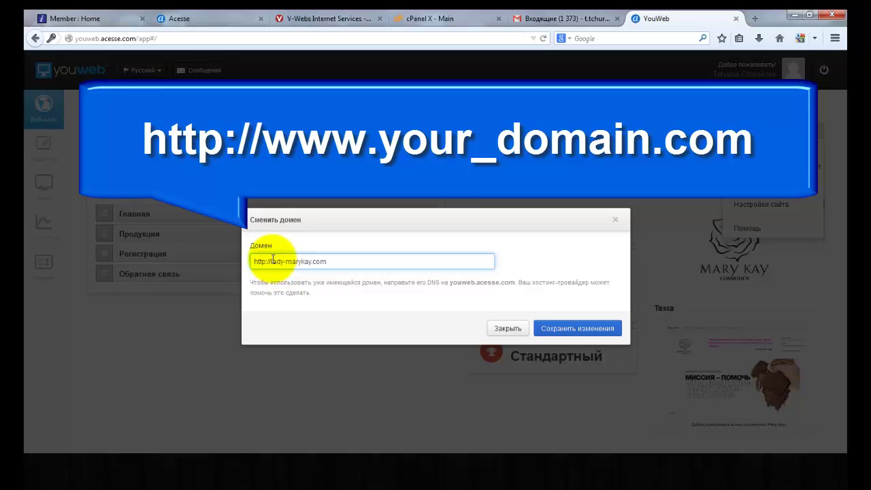
click(271, 260)
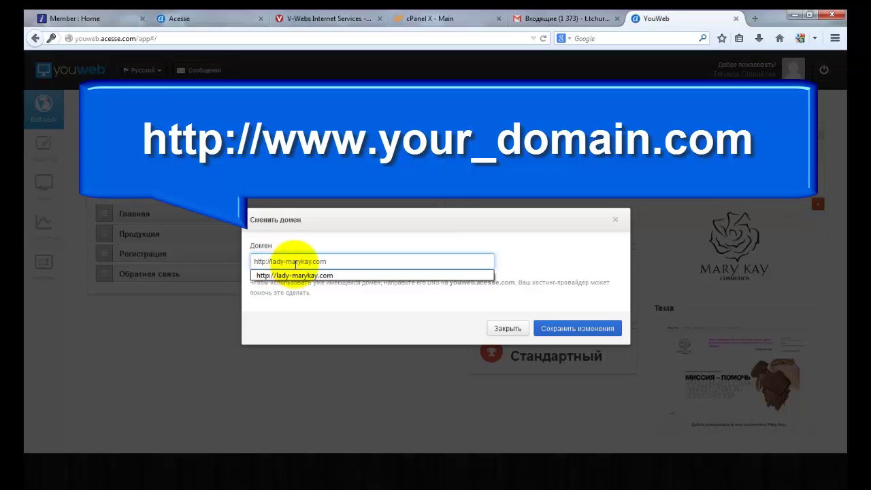
key(Escape)
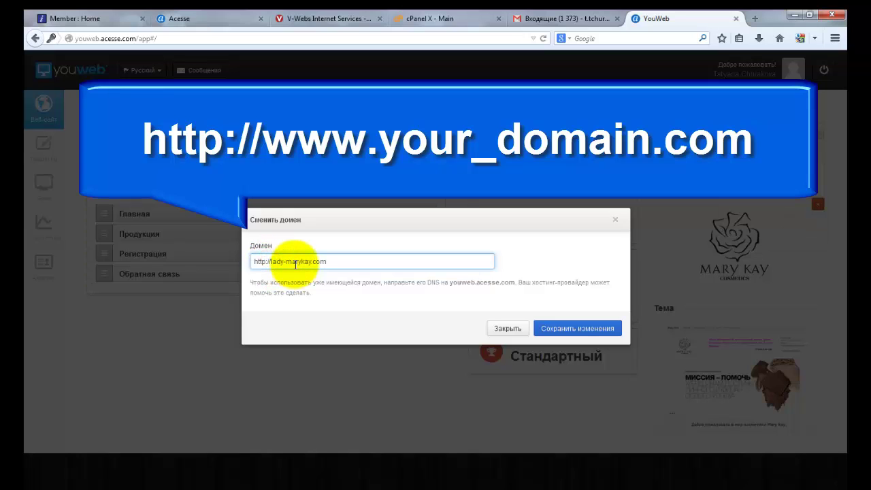
text(www.)
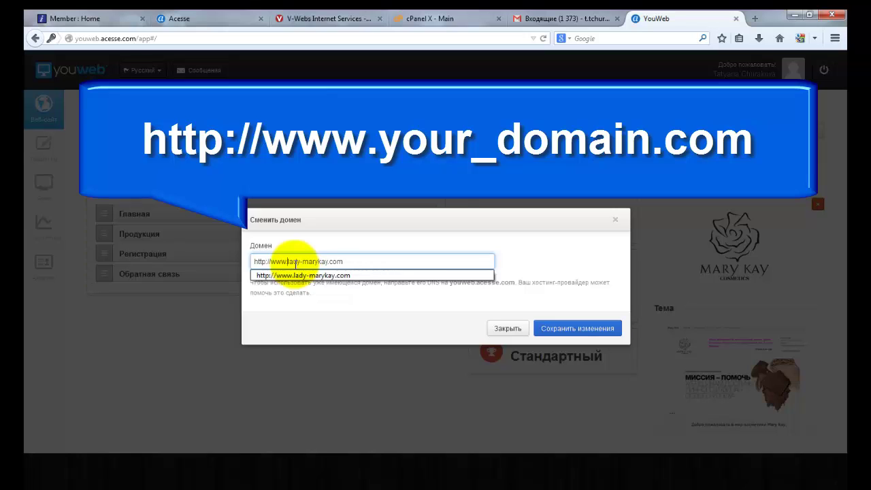
click(292, 240)
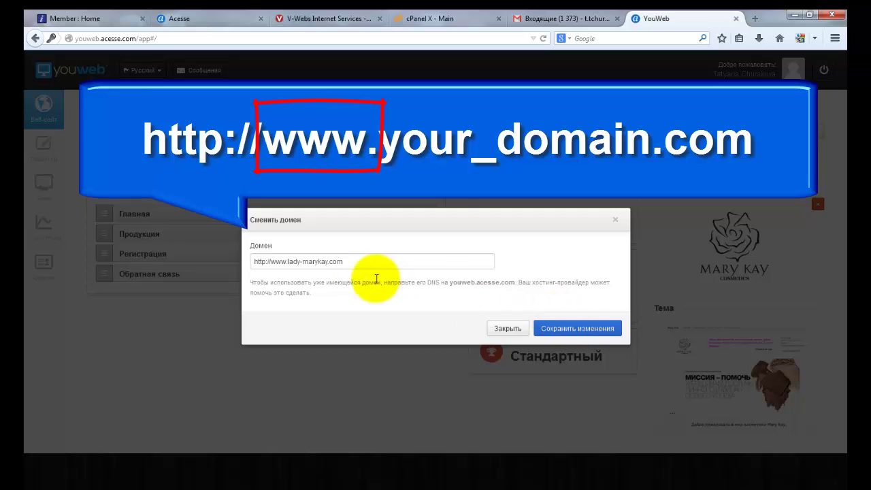
drag(271, 264, 288, 261)
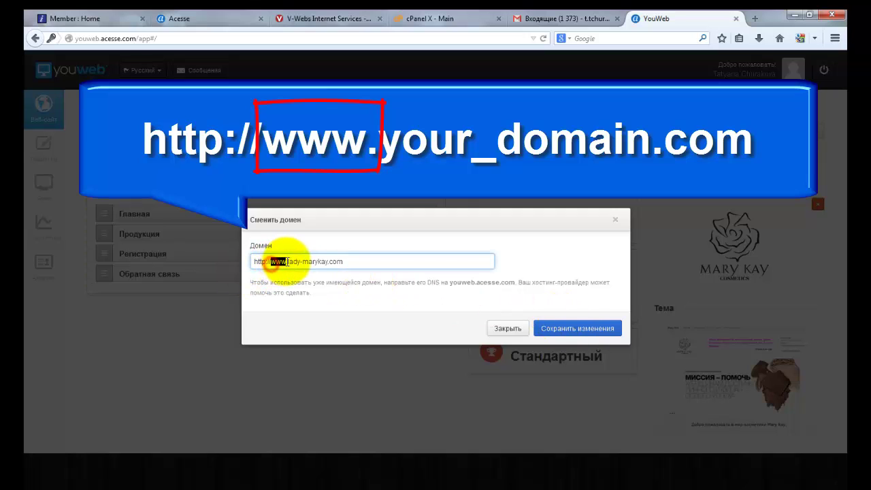
click(306, 261)
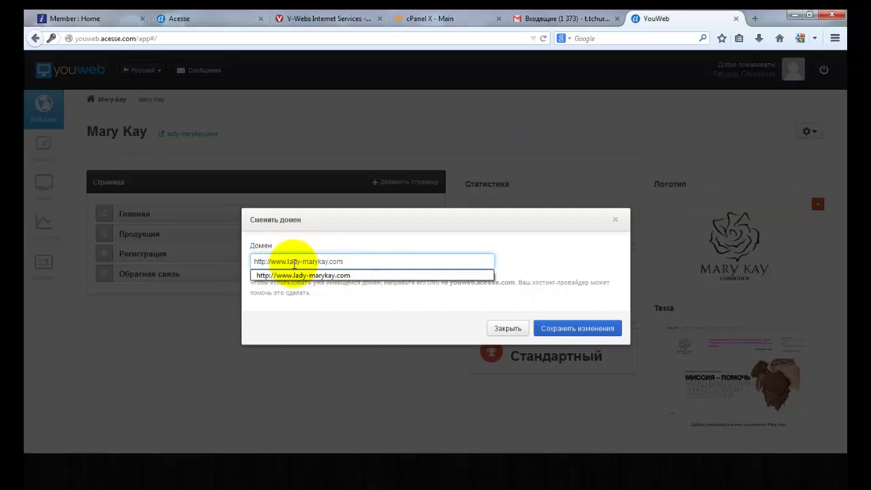
click(405, 237)
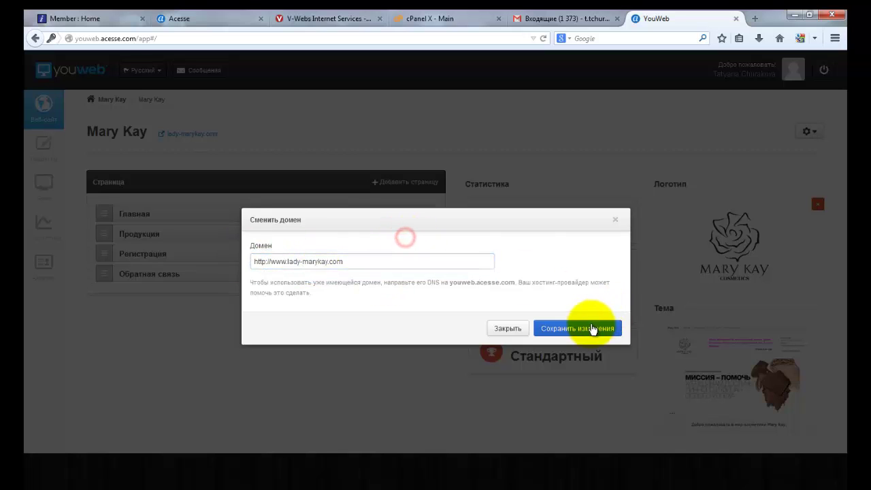
click(590, 329)
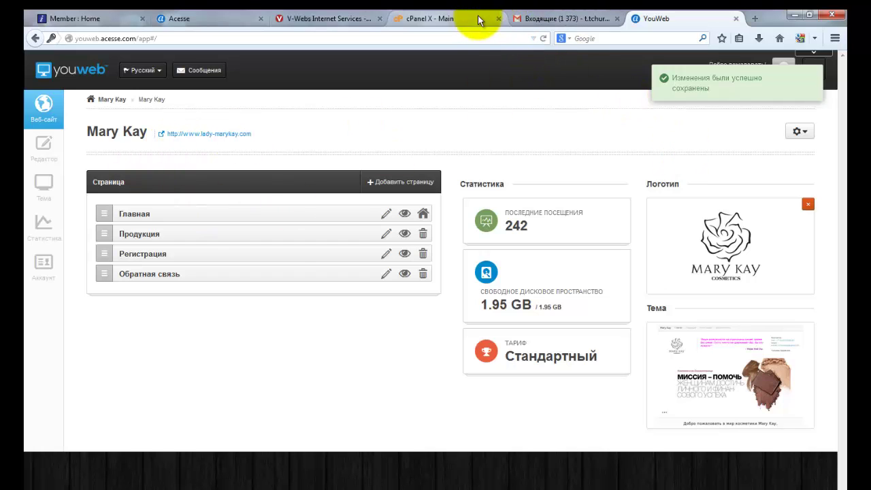
- Switch to cPanel and open the advanced DNS zone editor from the domain tools
click(449, 18)
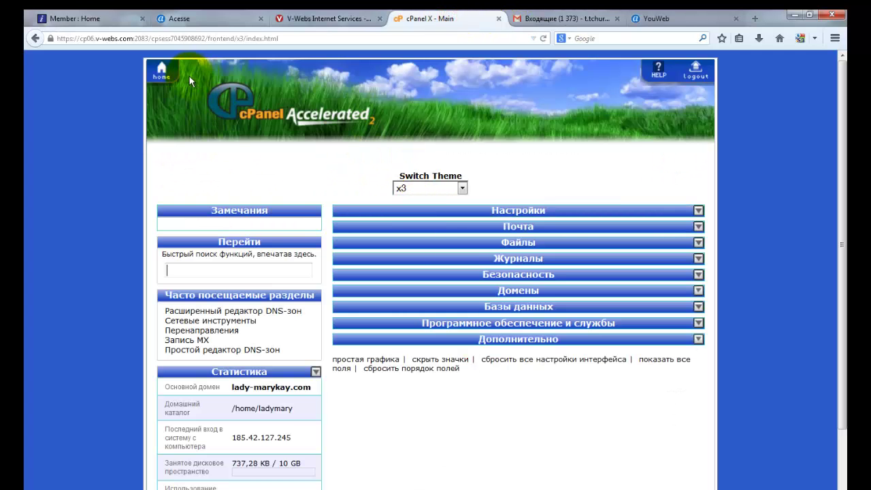
click(336, 18)
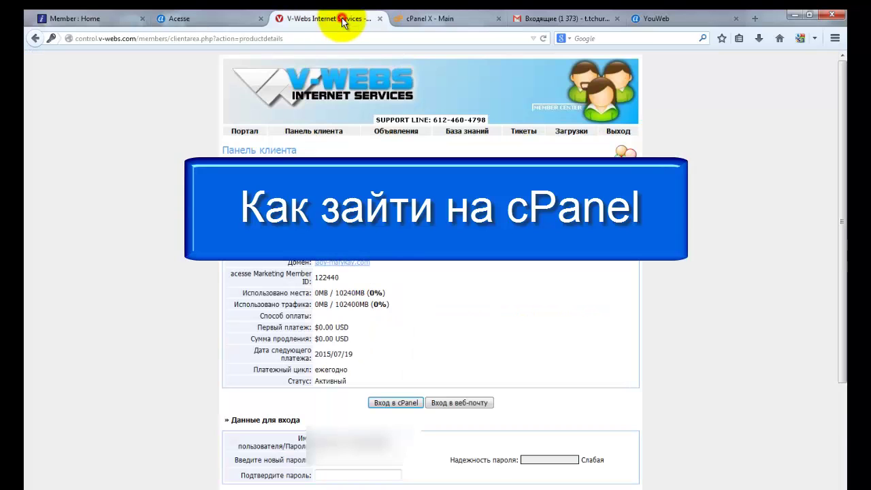
click(435, 19)
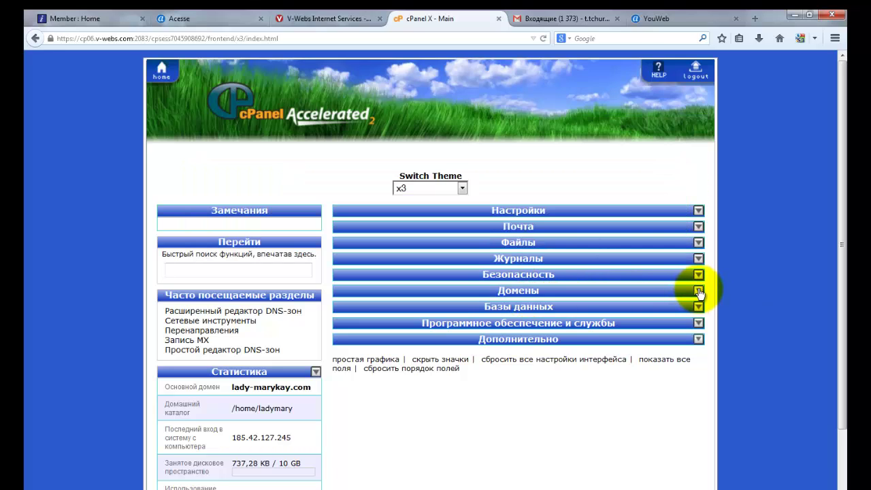
click(699, 292)
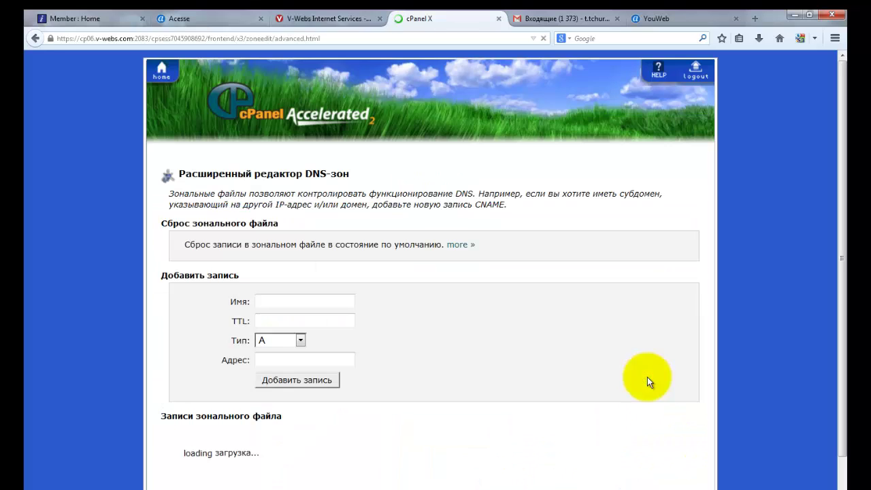
scroll(250, 330, down, 1)
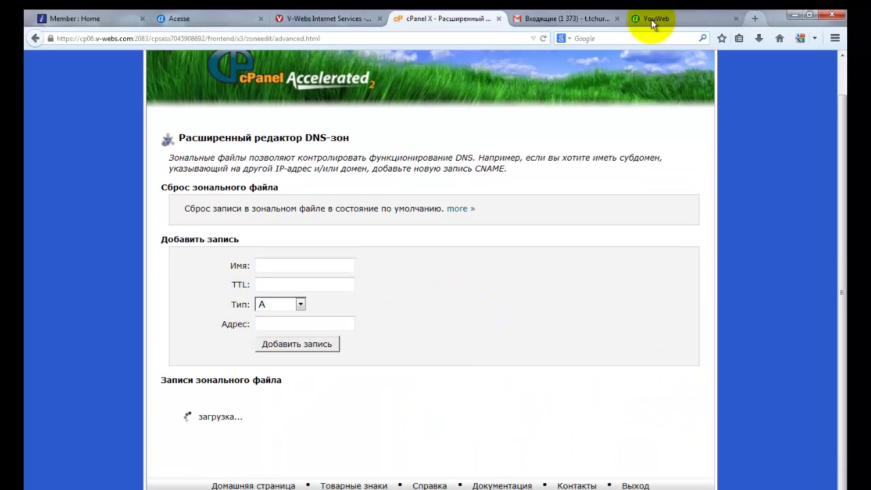
- Switch to YouWeb and copy the DNS target youweb.acesse.com from the Mary Kay site's domain change dialog
click(653, 18)
click(799, 132)
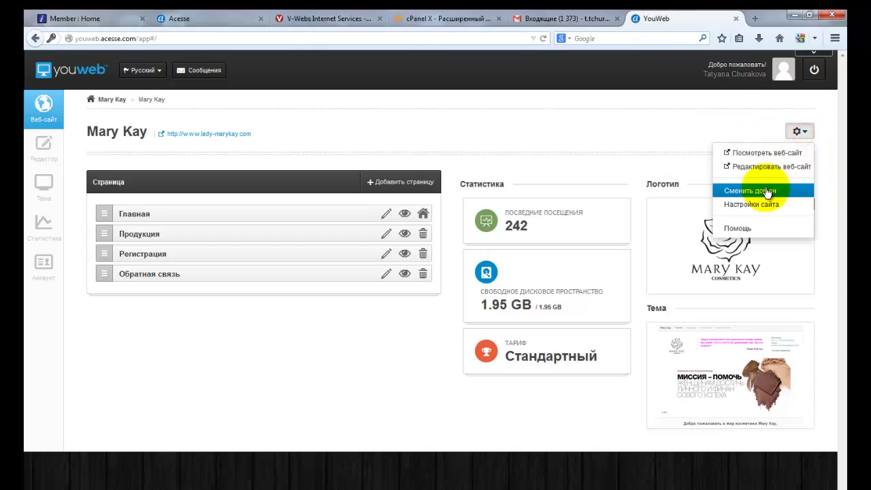
click(766, 193)
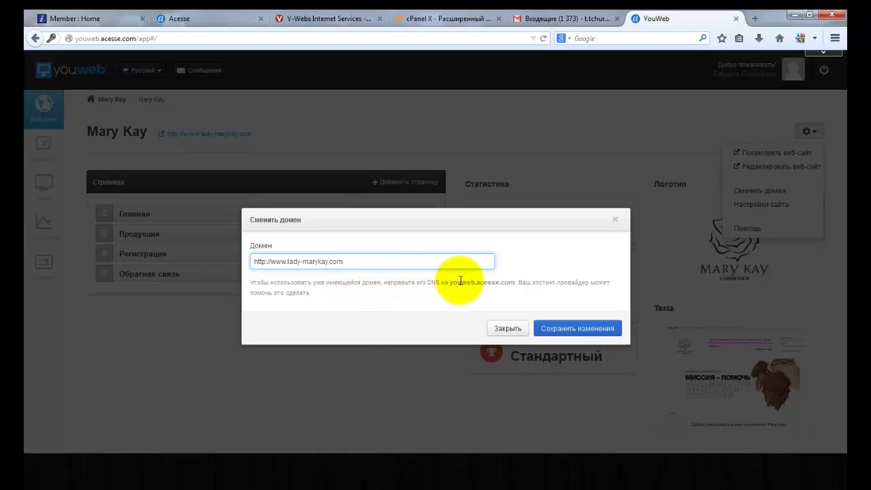
drag(449, 282, 514, 282)
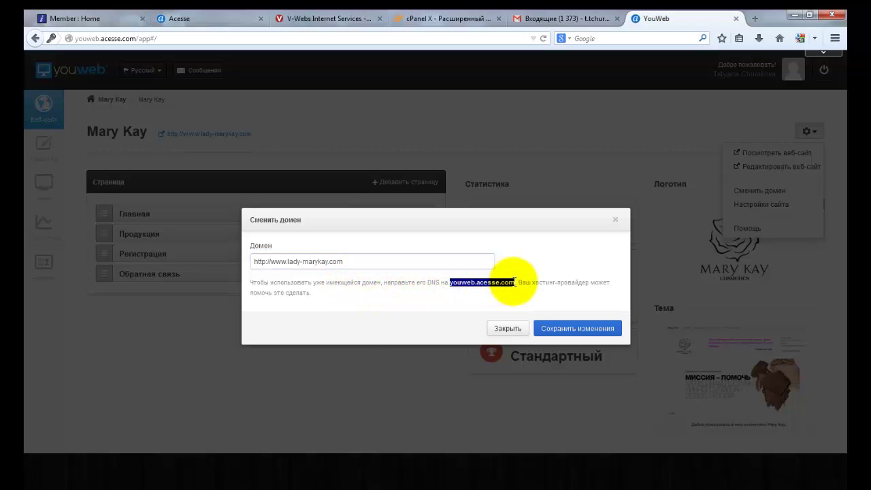
key(ctrl+c)
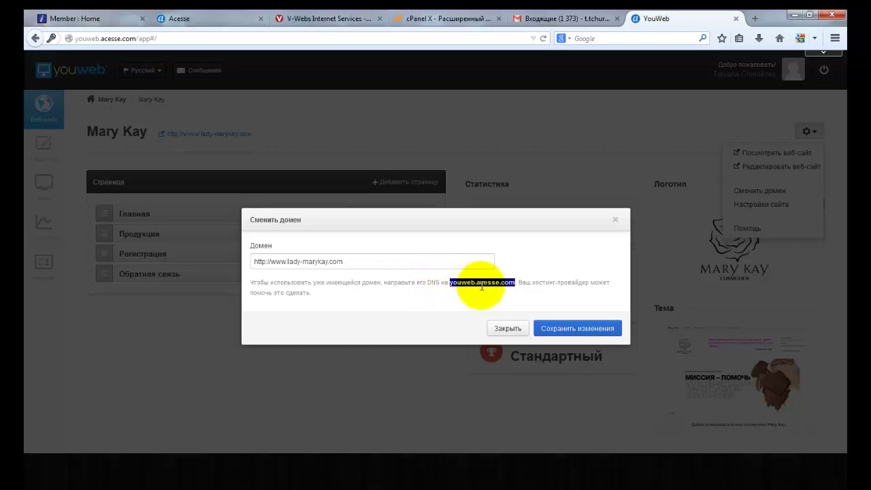
click(404, 18)
scroll(262, 264, down, 3)
scroll(260, 259, down, 3)
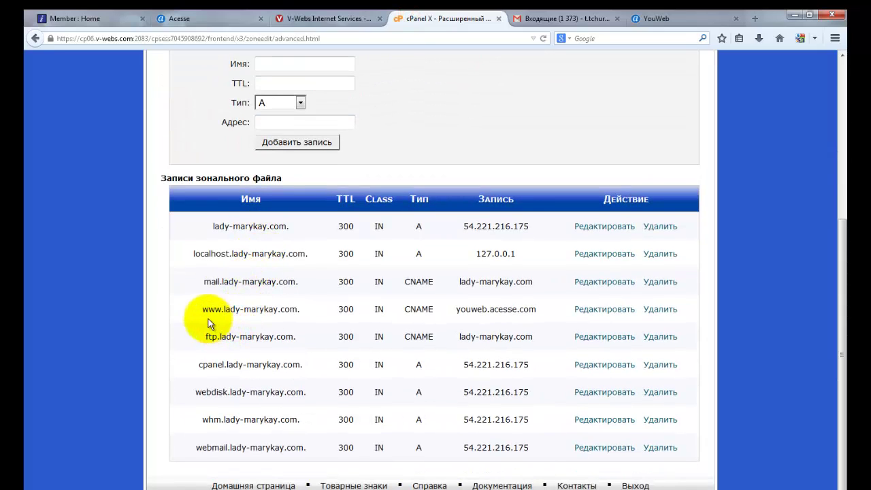
drag(202, 310, 300, 309)
click(204, 309)
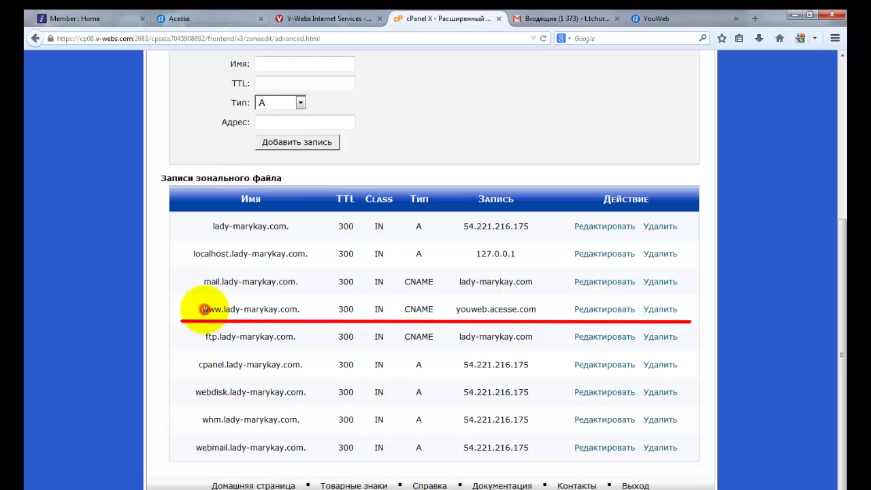
drag(202, 311, 302, 310)
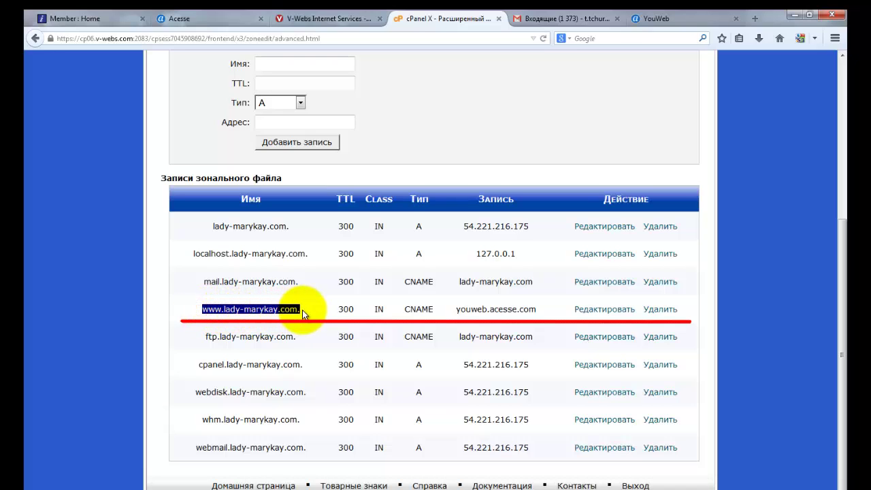
drag(455, 308, 536, 309)
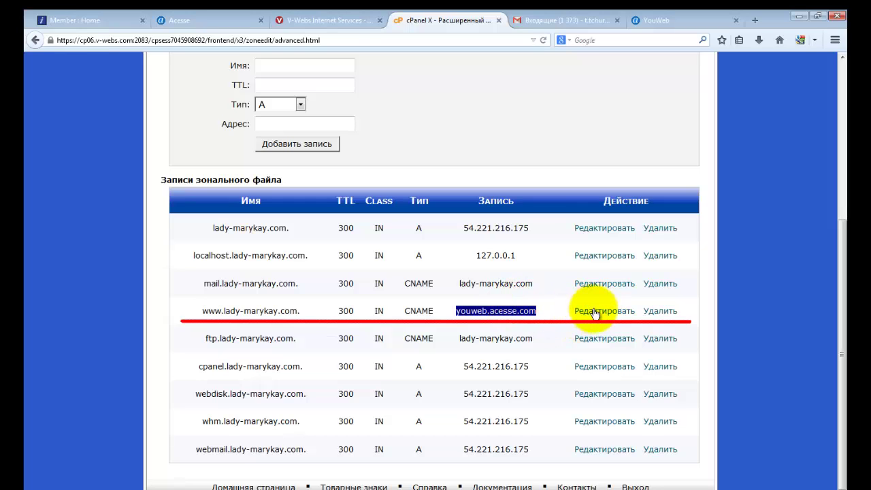
click(594, 313)
drag(496, 399, 369, 404)
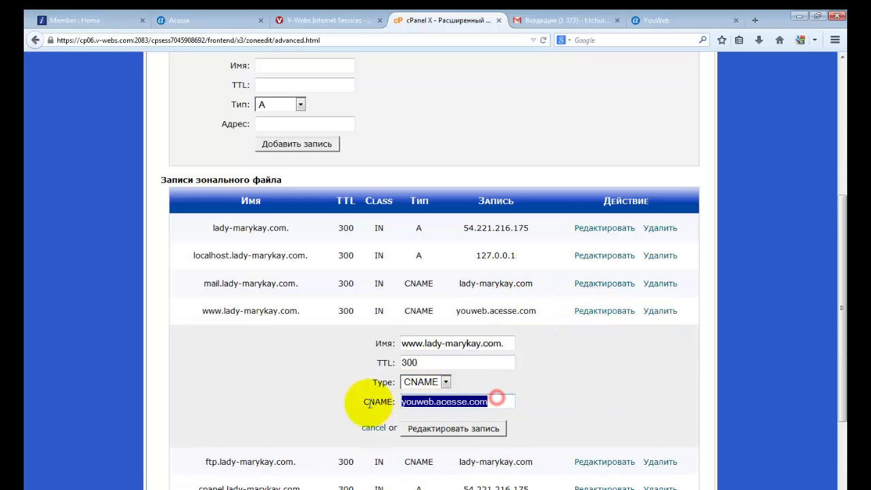
key(BackSpace)
key(ctrl+z)
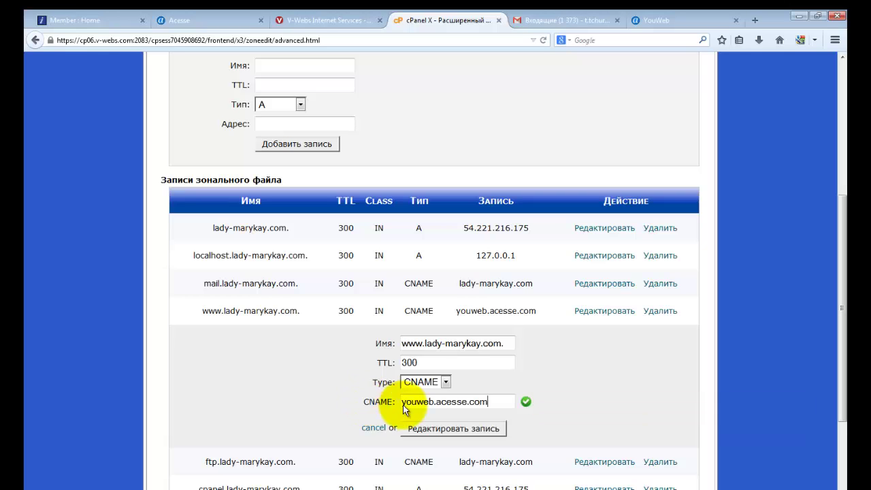
click(440, 430)
click(432, 311)
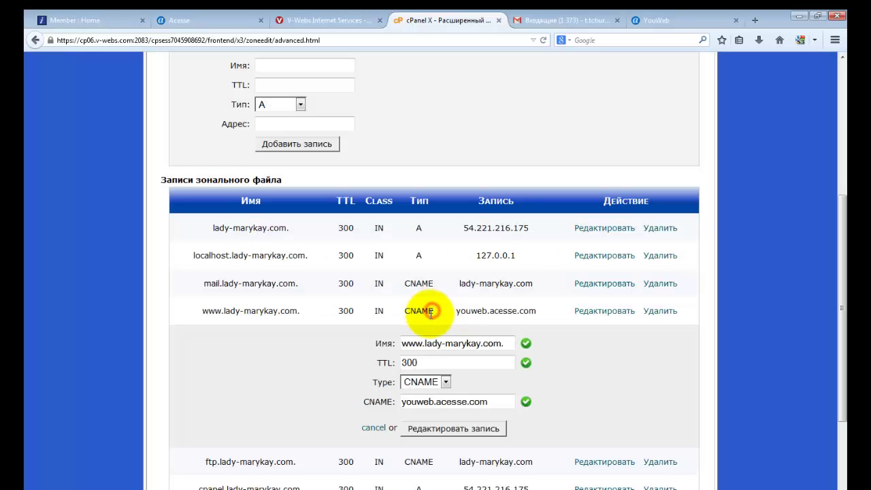
click(374, 430)
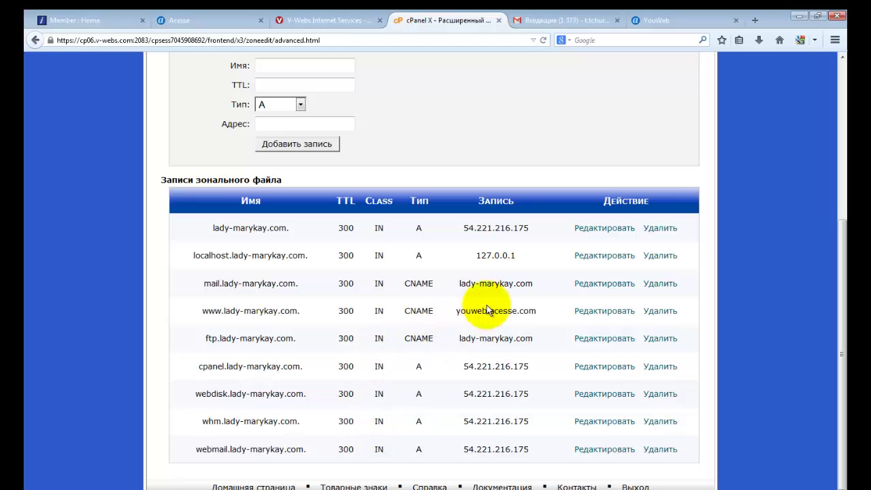
drag(455, 311, 538, 310)
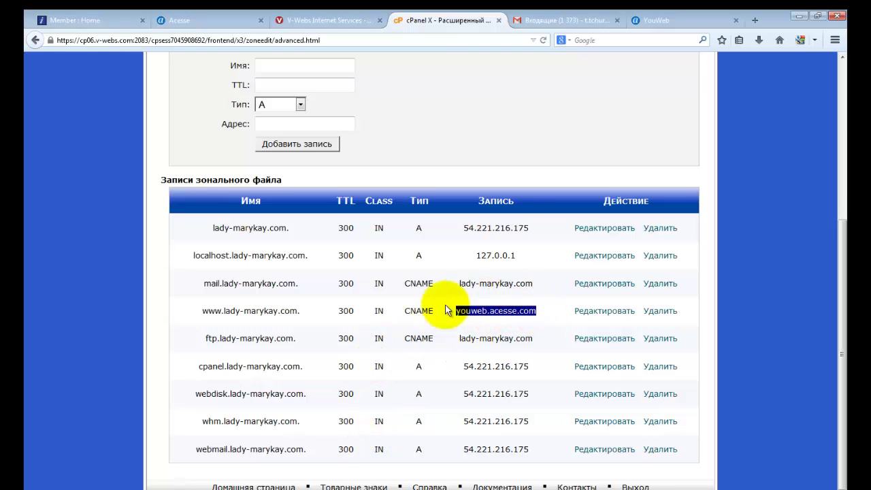
click(497, 308)
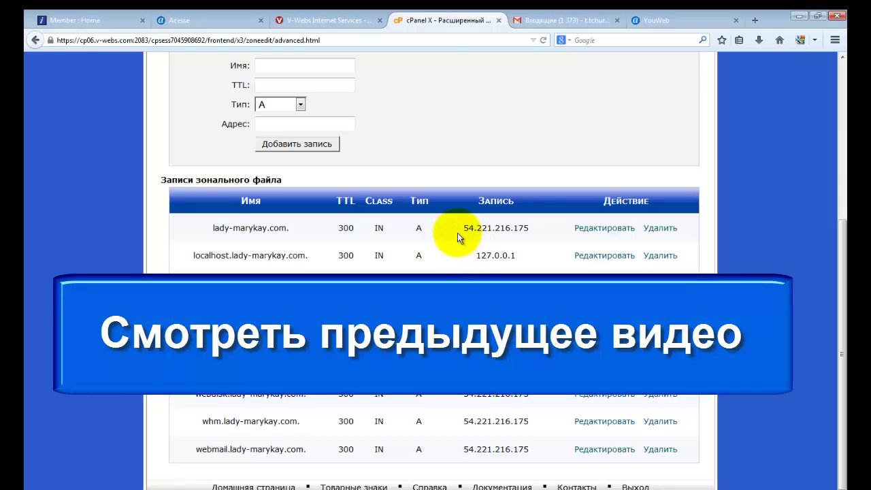
drag(462, 228, 540, 226)
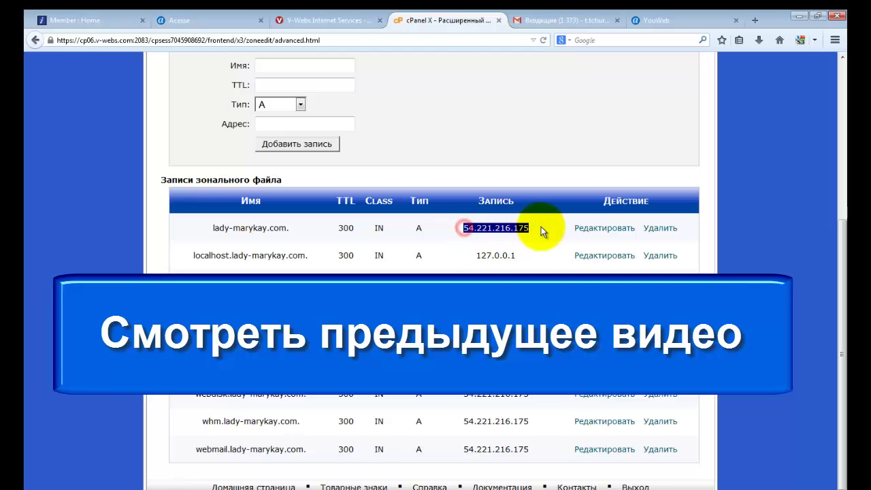
click(494, 232)
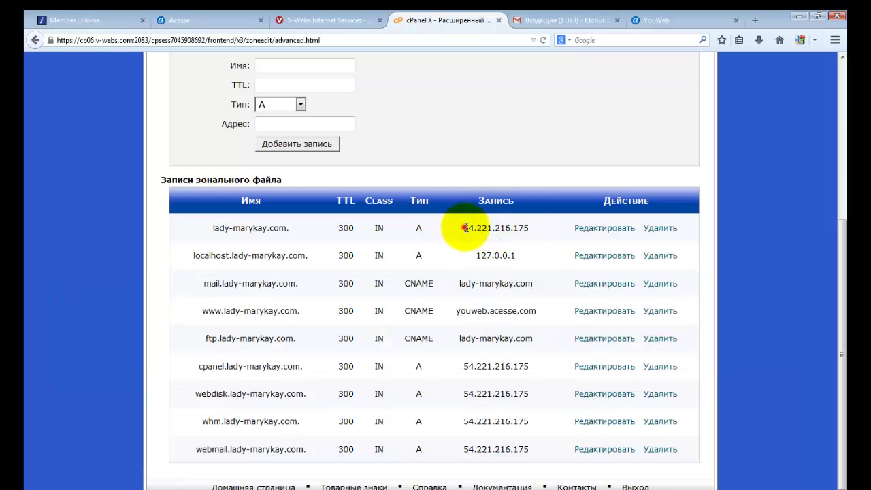
drag(465, 227, 525, 231)
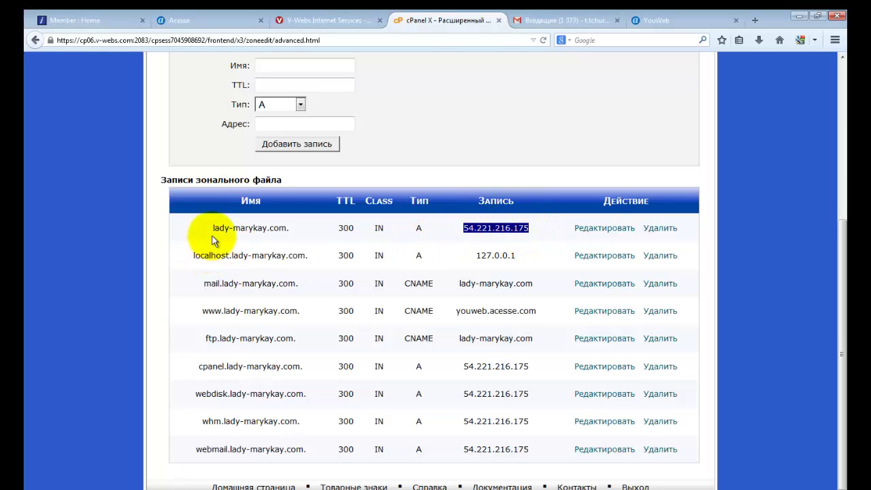
drag(213, 229, 283, 228)
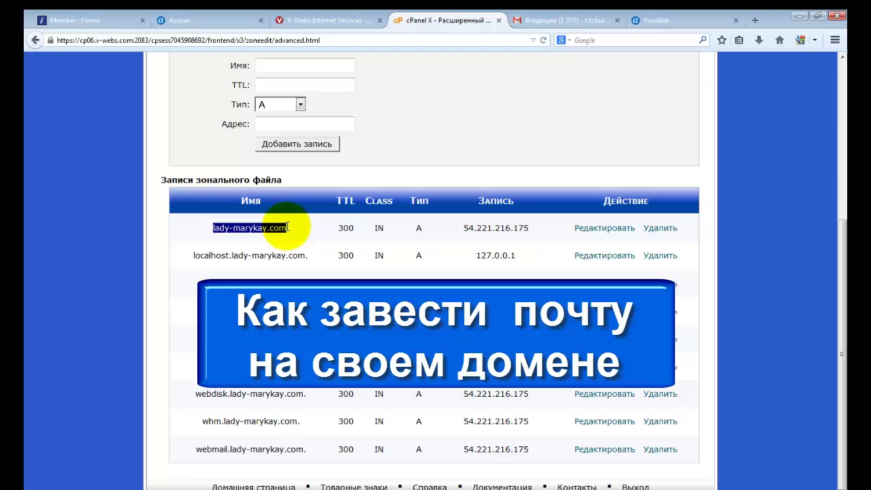
drag(458, 229, 532, 230)
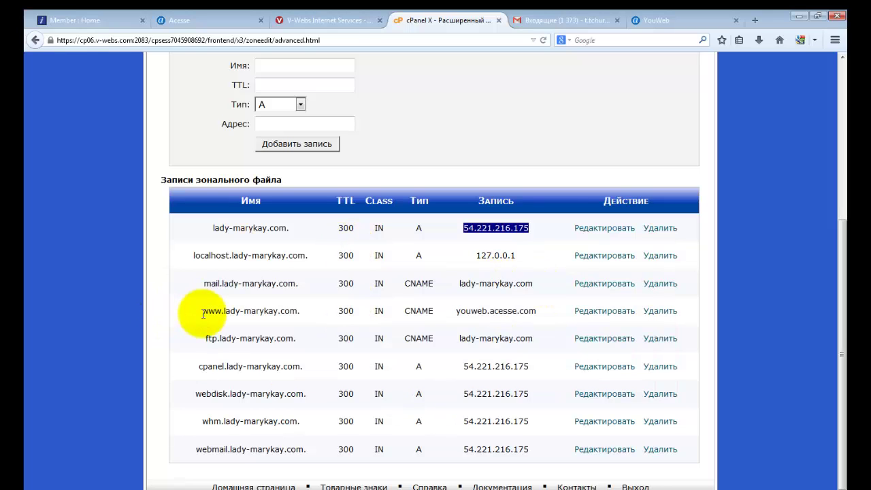
drag(202, 311, 297, 310)
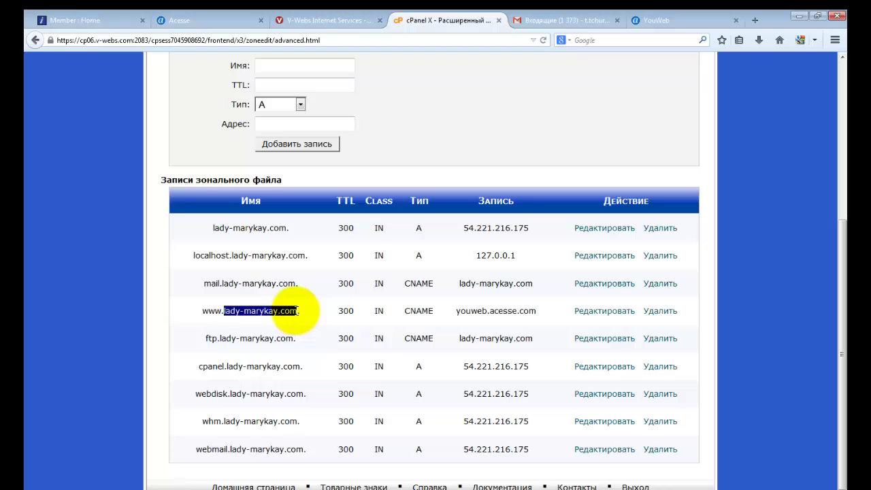
drag(457, 312, 531, 321)
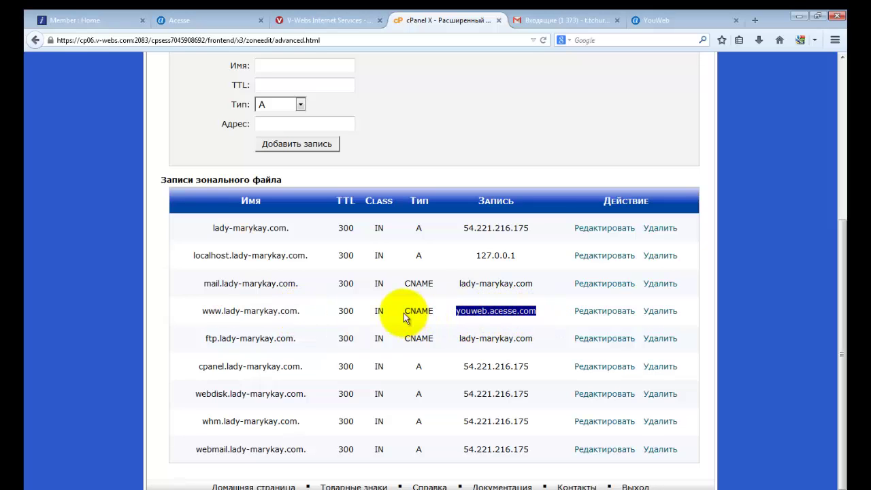
drag(403, 312, 437, 311)
scroll(418, 296, up, 5)
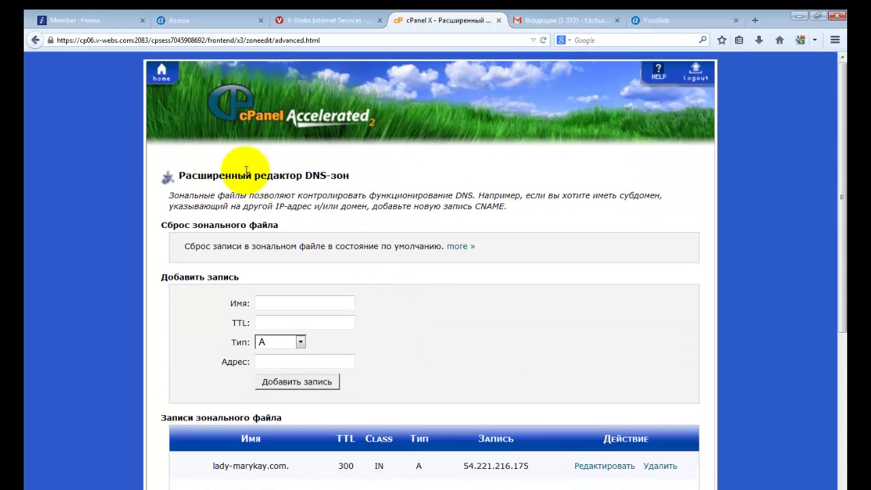
drag(305, 175, 357, 181)
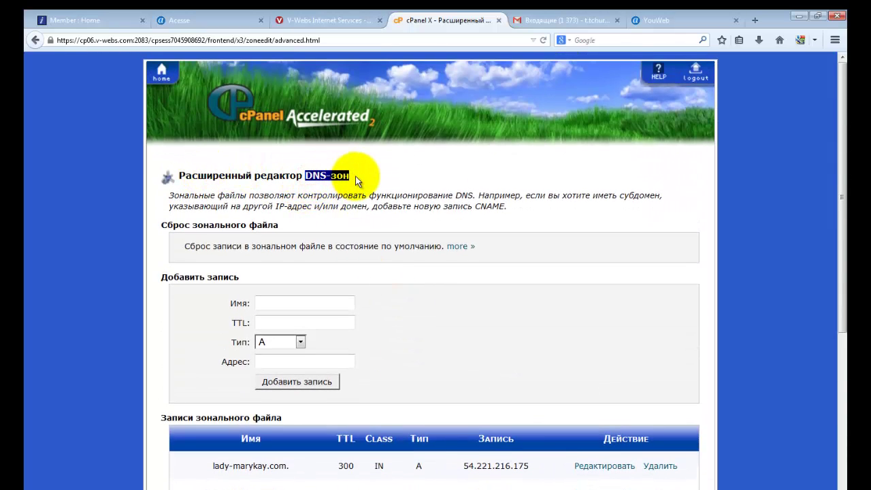
drag(174, 176, 358, 182)
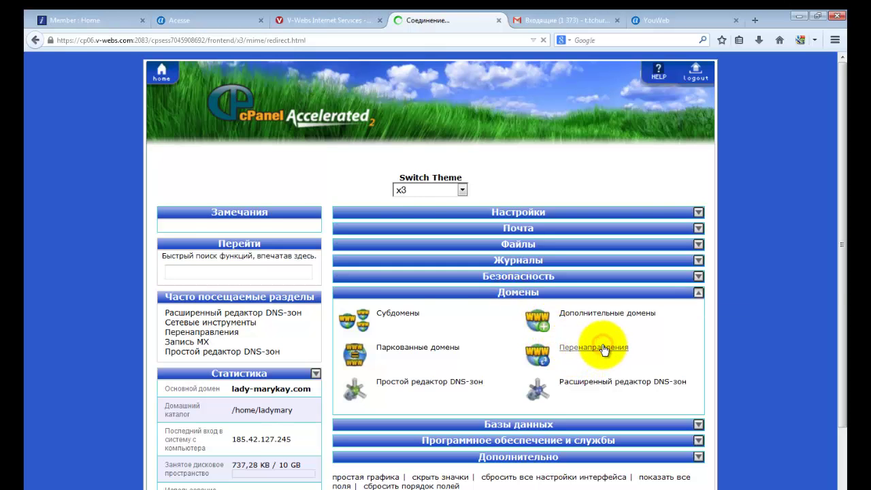
- Examine the domain and destination URL of the existing lady-marykay.com entry in the current redirects list
scroll(490, 334, down, 5)
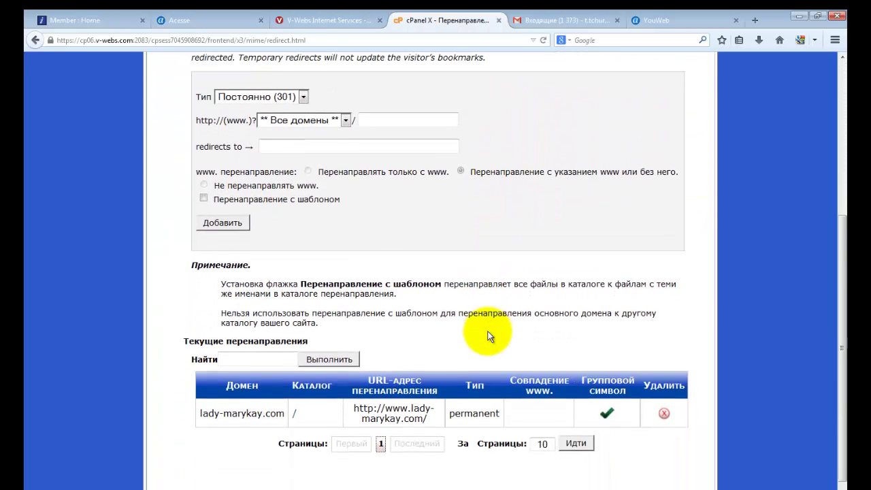
drag(202, 411, 279, 412)
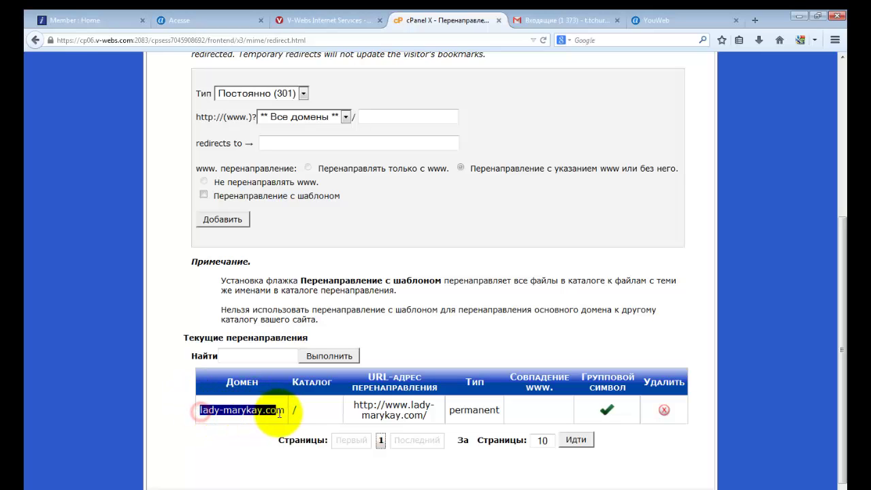
click(202, 411)
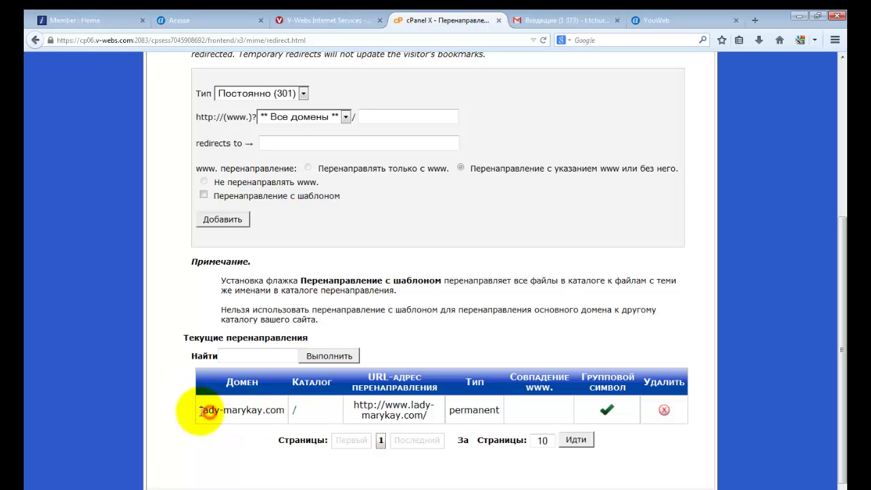
drag(202, 411, 280, 410)
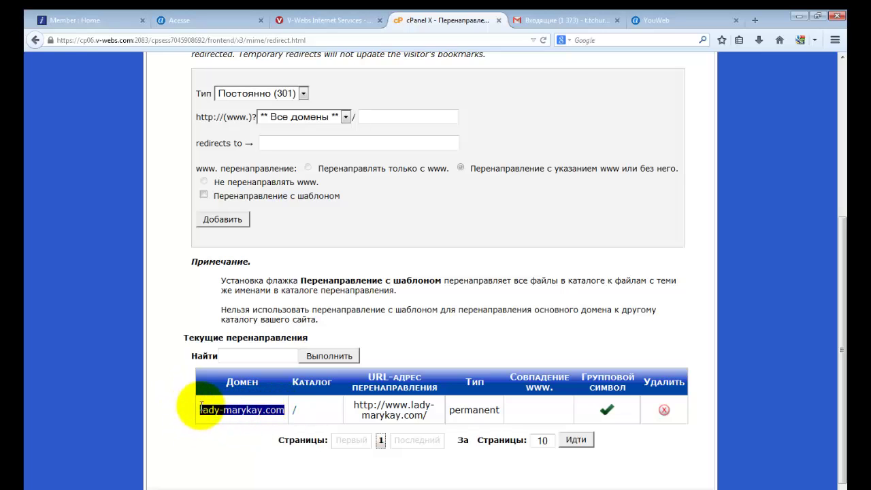
drag(202, 410, 279, 410)
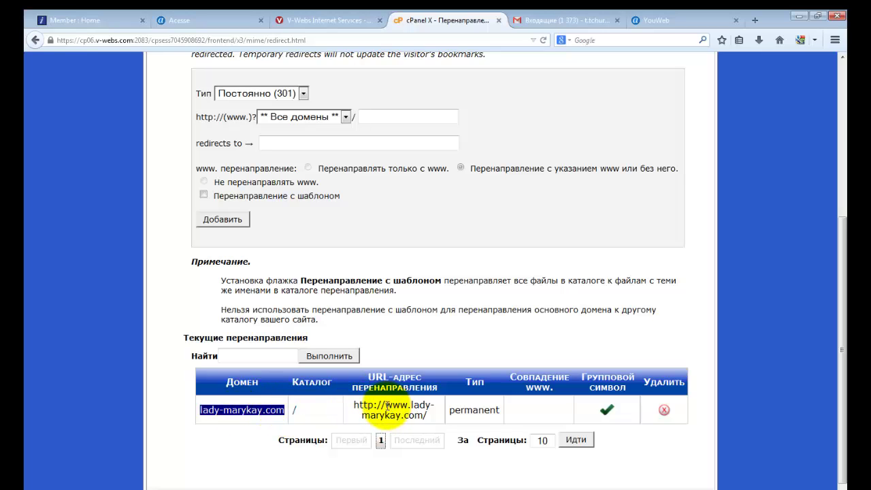
drag(383, 405, 402, 405)
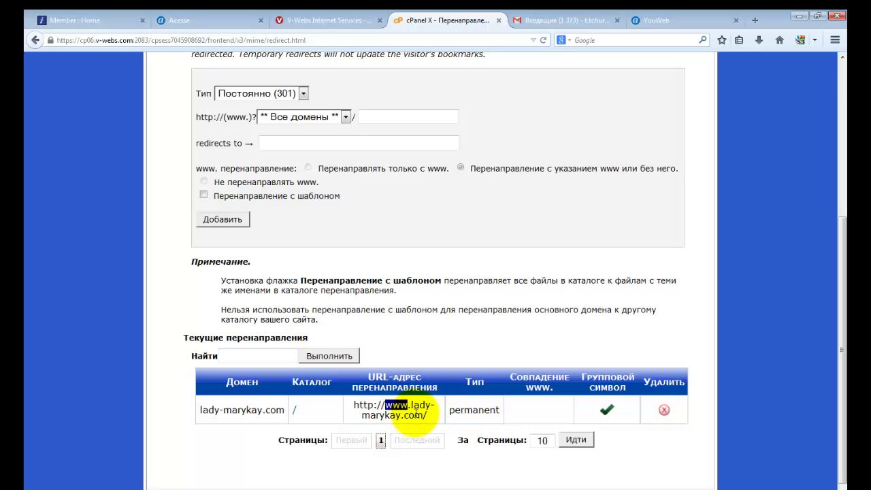
- Delete the existing lady-marykay.com redirect, confirm its removal and return to the redirects page
click(661, 410)
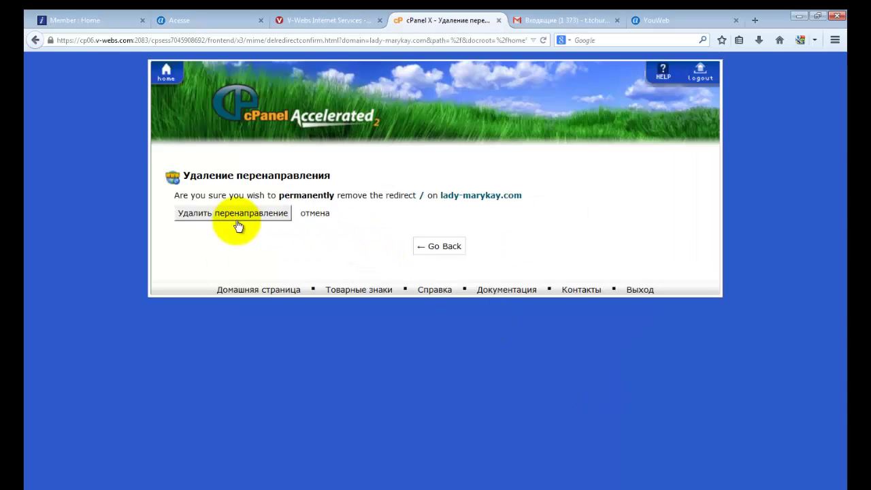
click(233, 218)
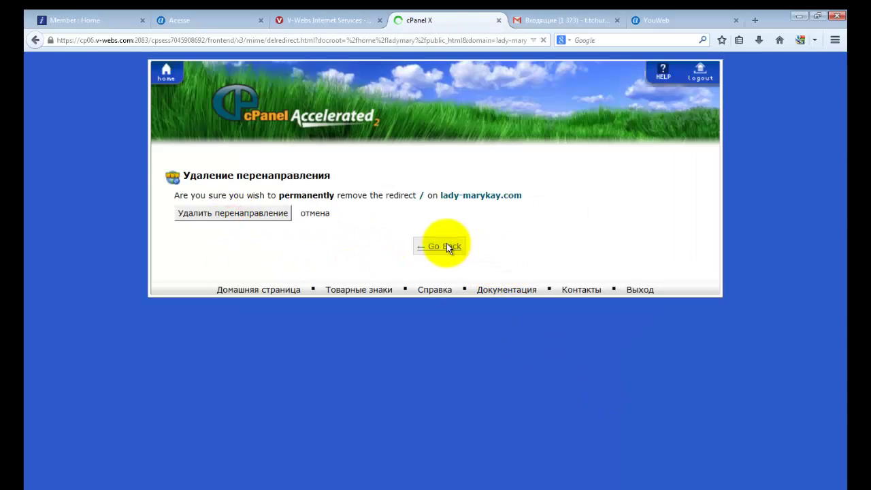
click(444, 220)
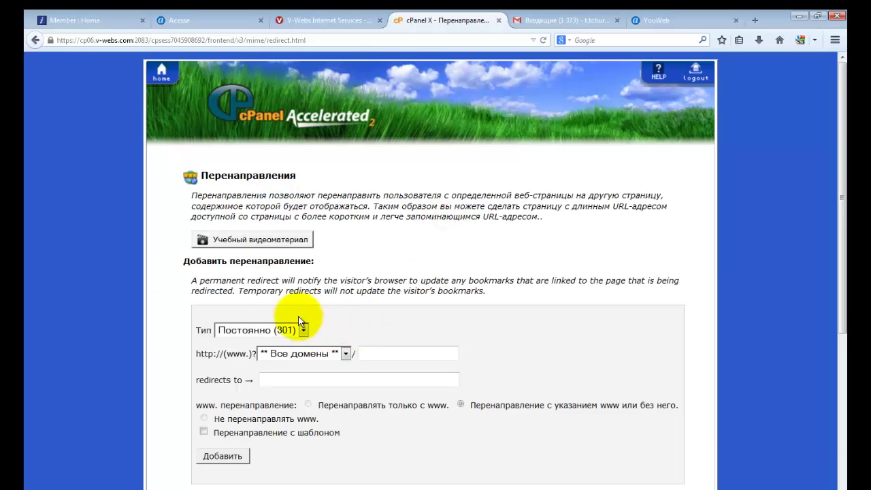
scroll(259, 313, down, 5)
scroll(245, 272, up, 2)
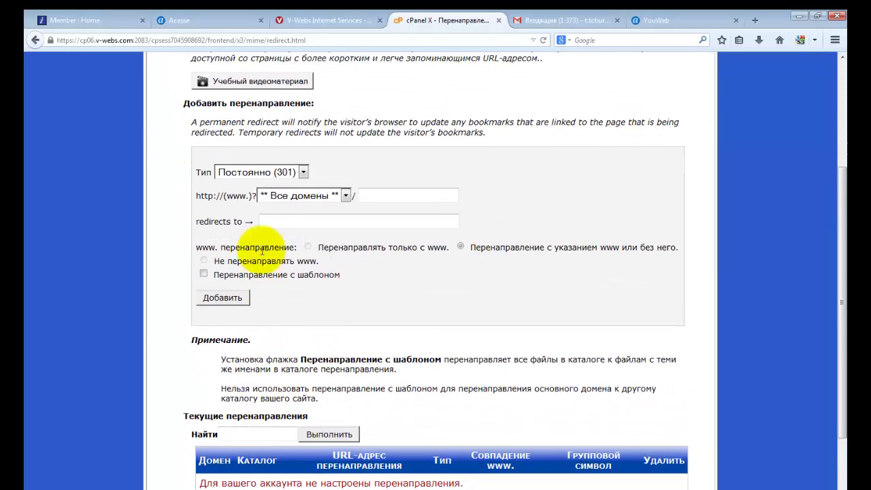
- Open the training video on redirects, pause it and close it
scroll(217, 190, up, 2)
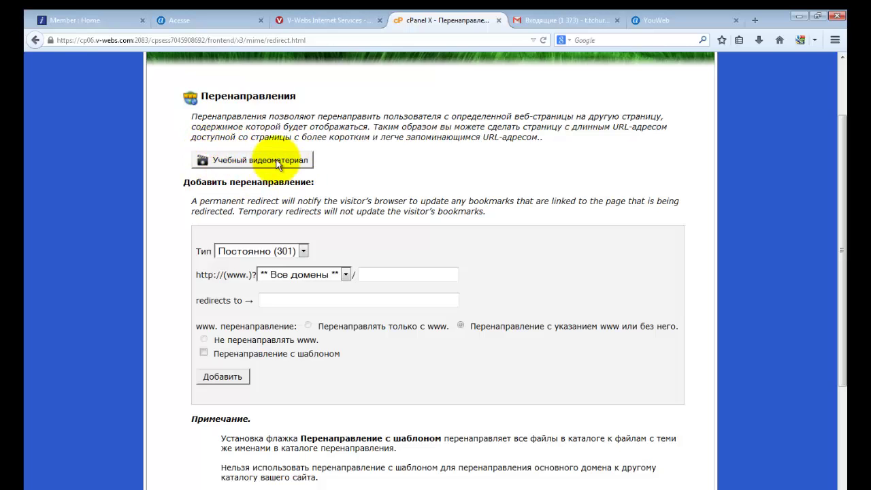
click(274, 162)
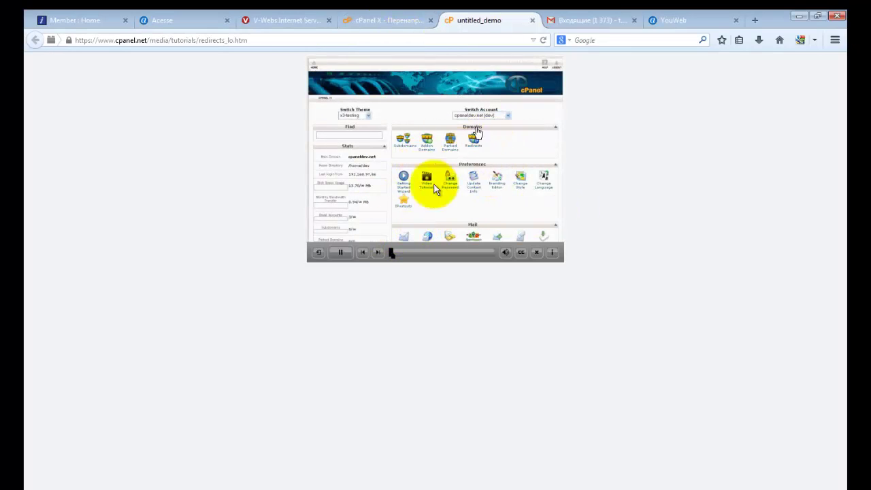
click(347, 254)
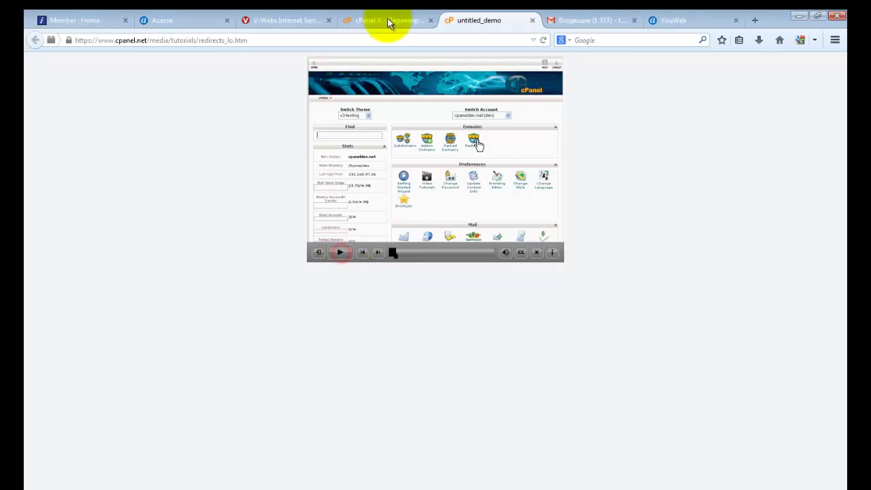
click(531, 21)
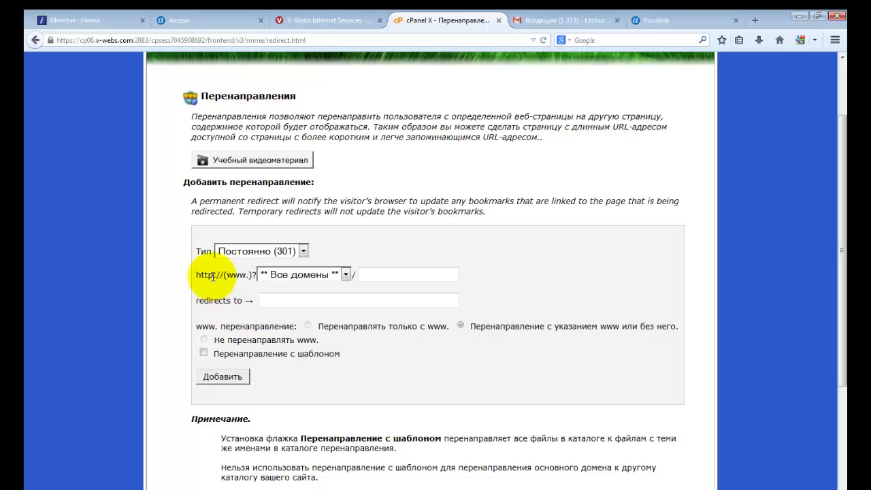
click(329, 274)
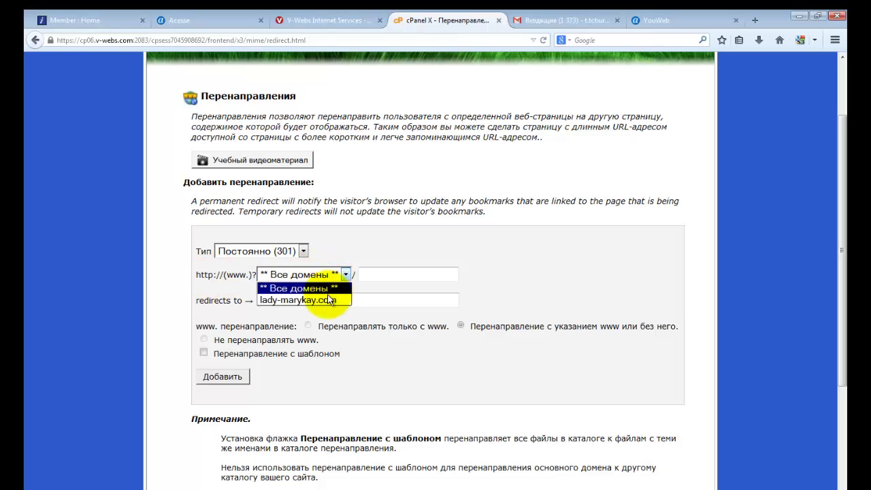
click(293, 299)
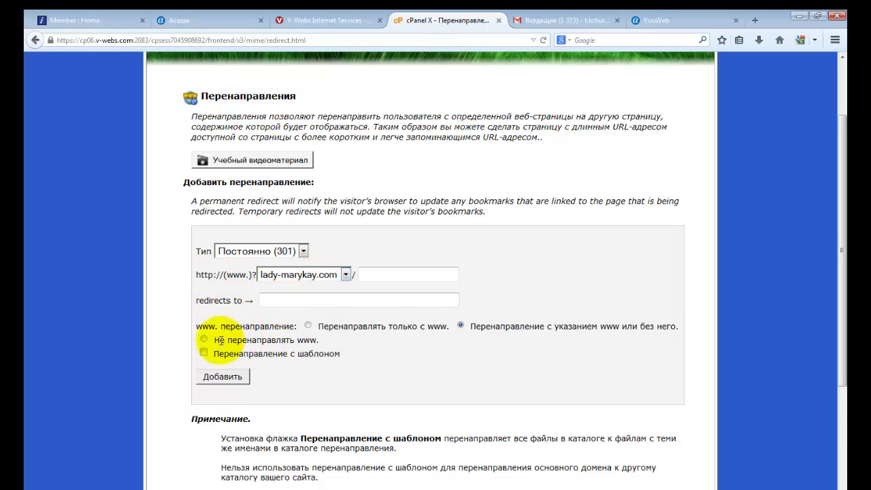
drag(223, 275, 246, 275)
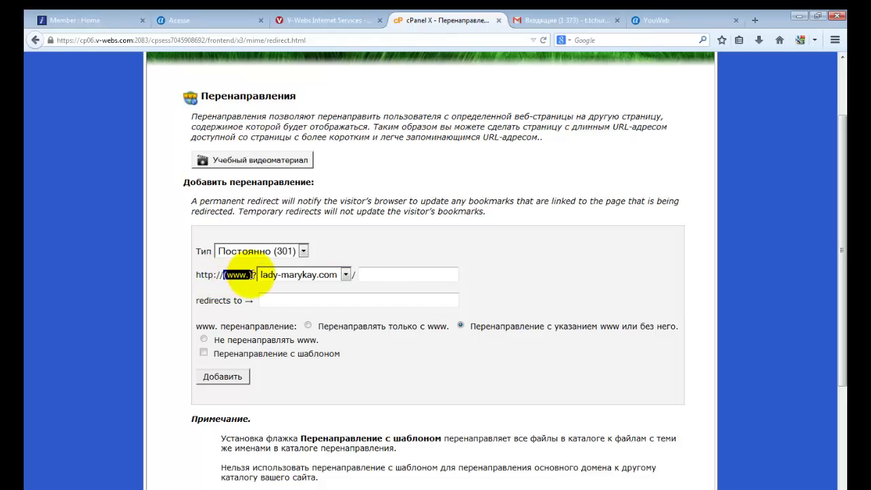
click(204, 339)
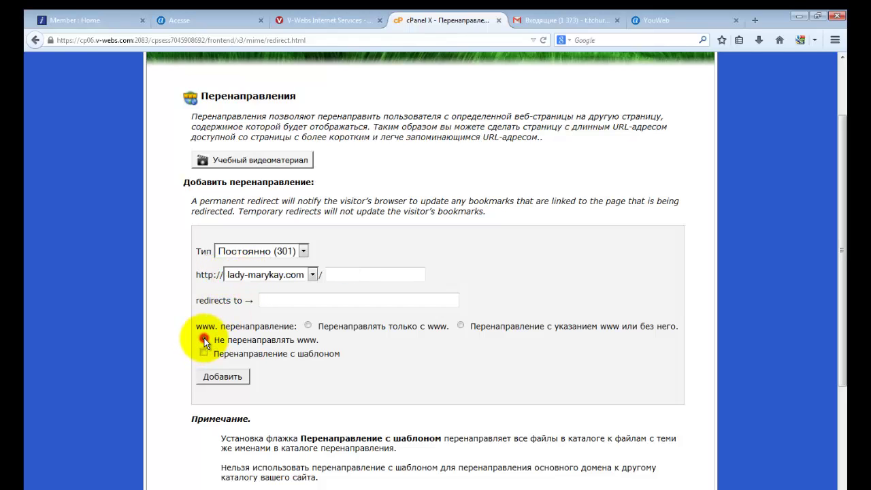
double_click(302, 340)
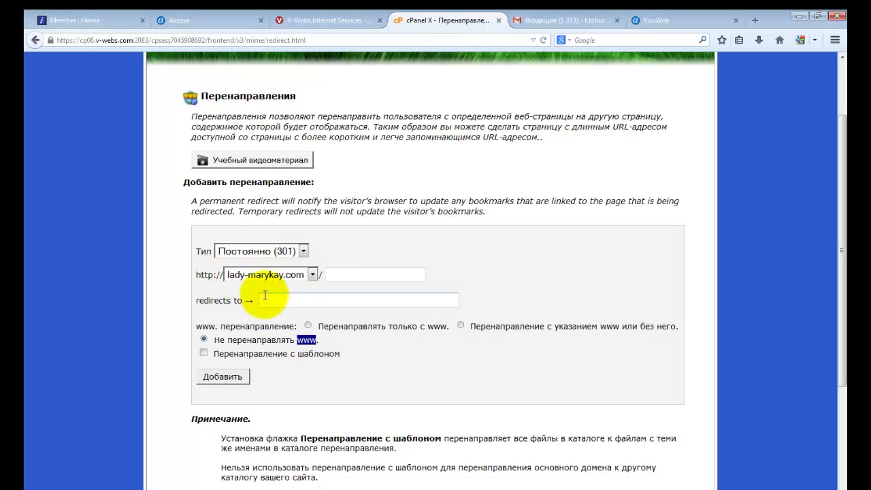
drag(197, 303, 247, 303)
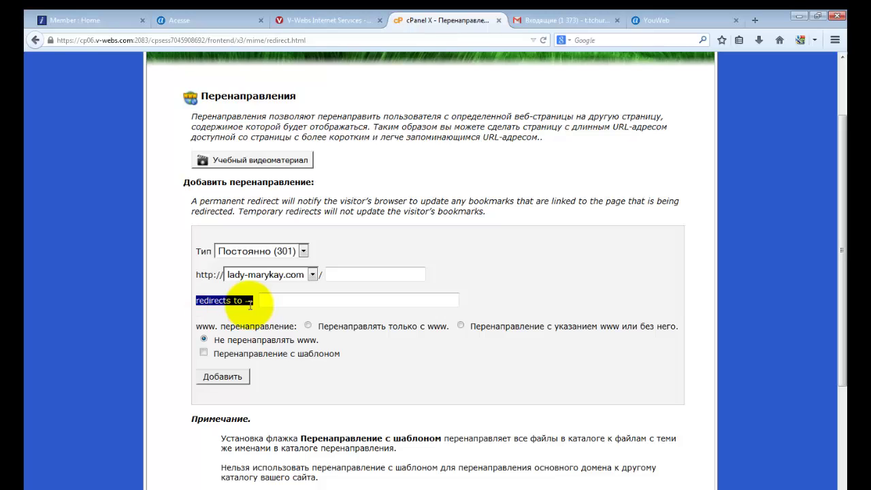
click(273, 304)
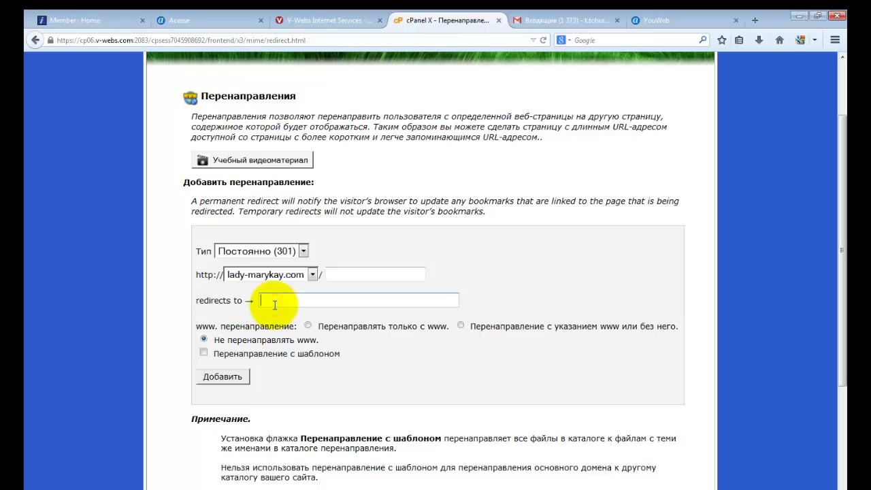
text(www)
key(Down)
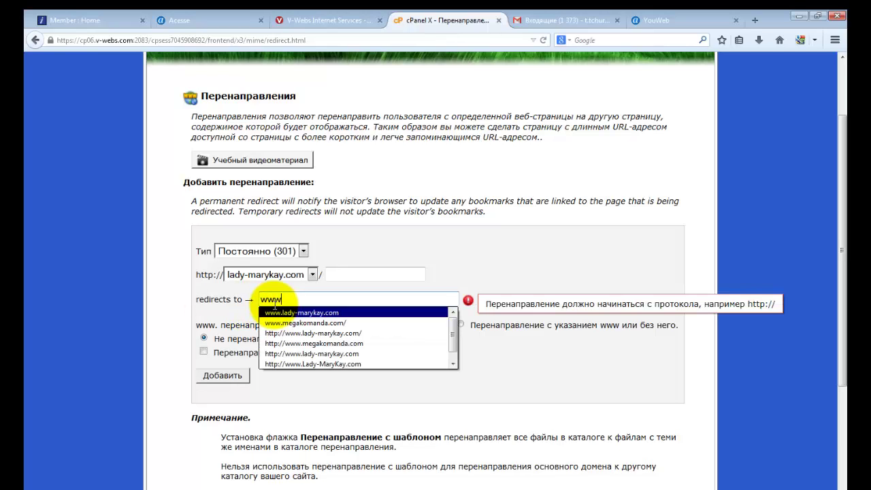
key(Return)
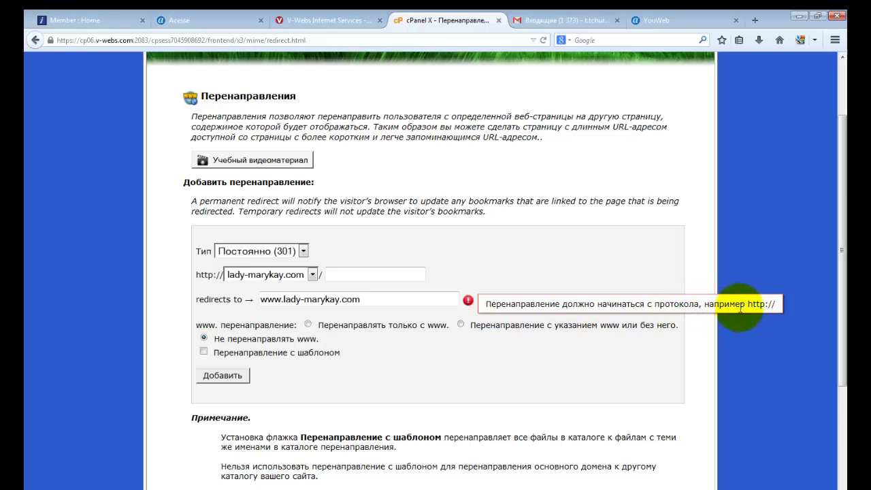
drag(748, 305, 773, 304)
key(ctrl+c)
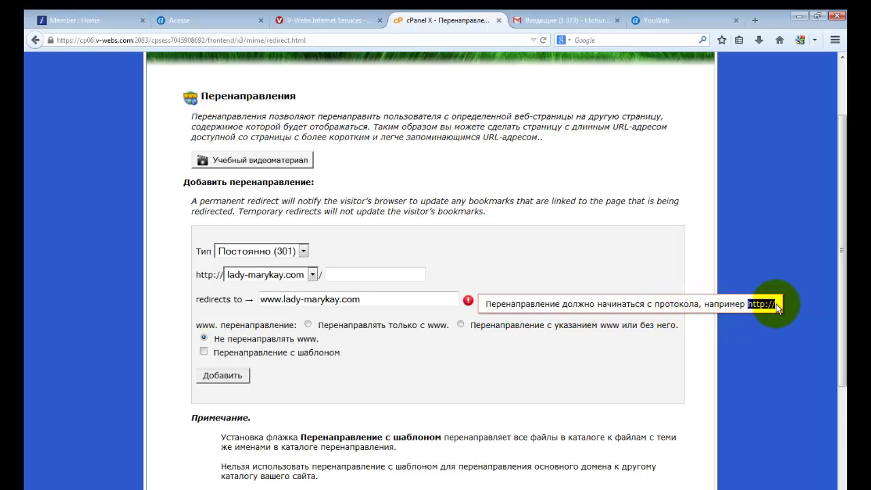
click(263, 300)
key(ctrl+v)
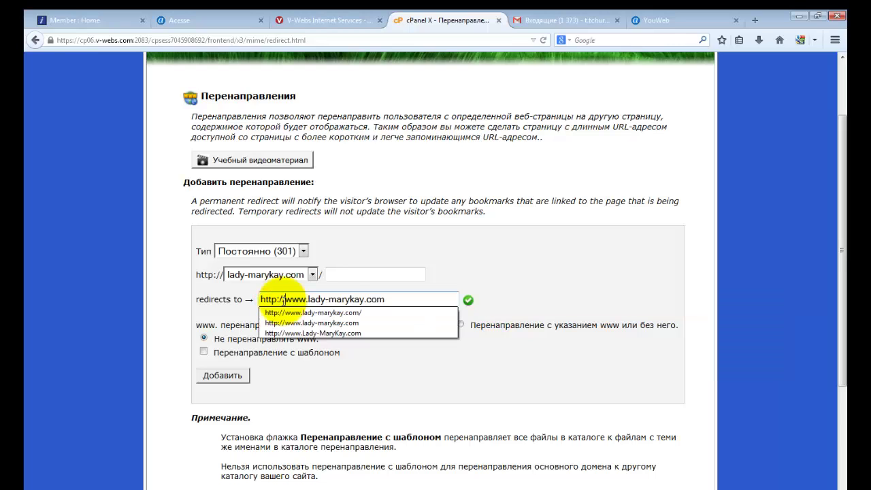
click(386, 273)
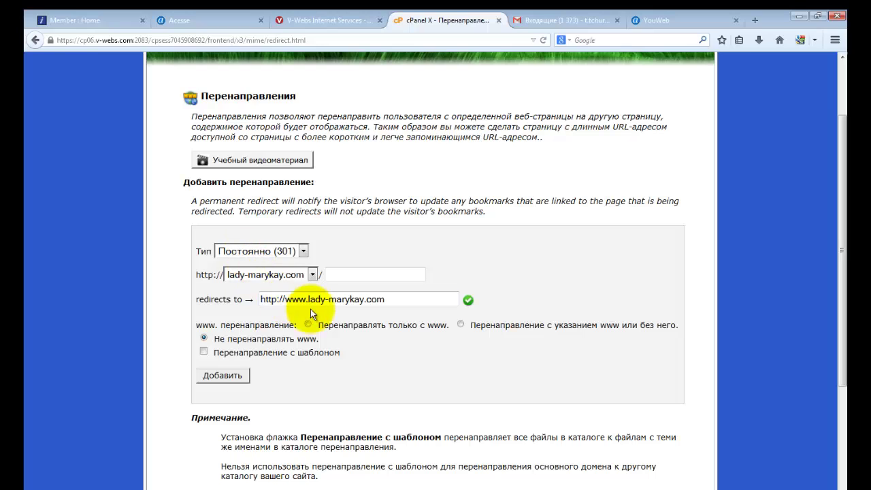
click(204, 351)
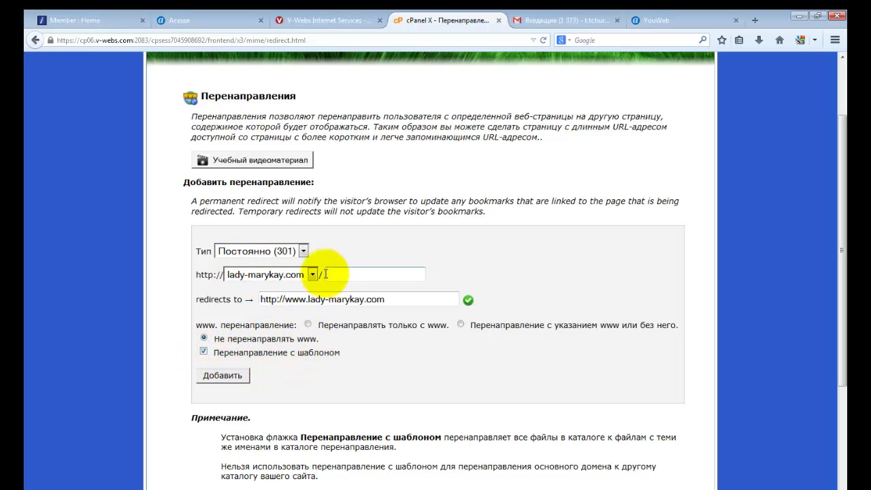